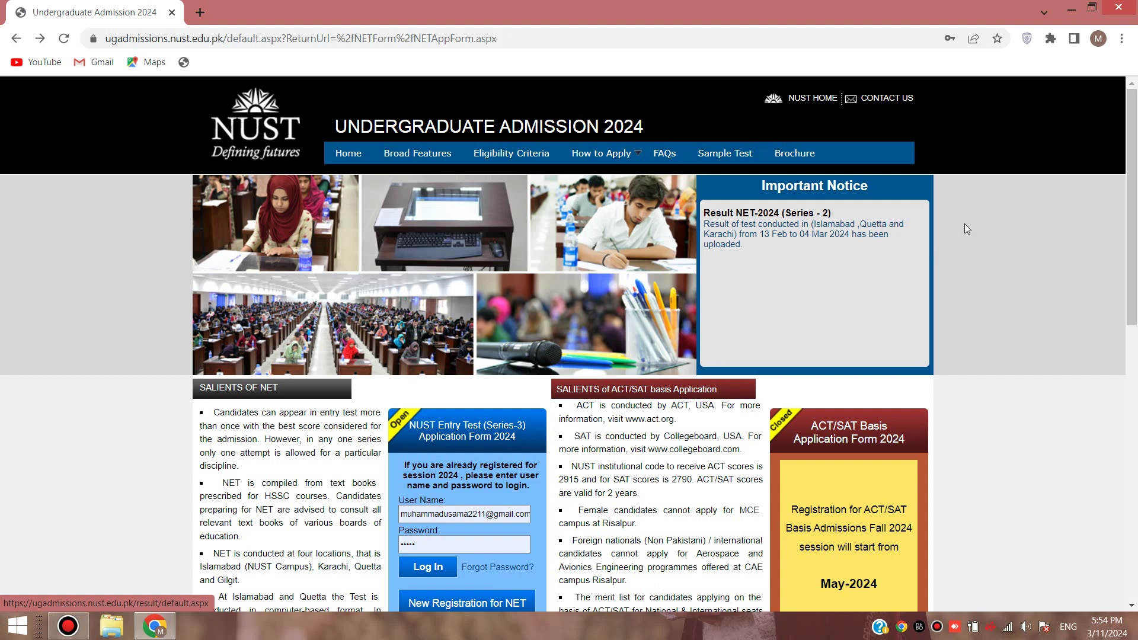
- Open the new registration page for the NUST Entry Test (Series-3)
scroll(661, 508, down, 1)
scroll(661, 507, down, 2)
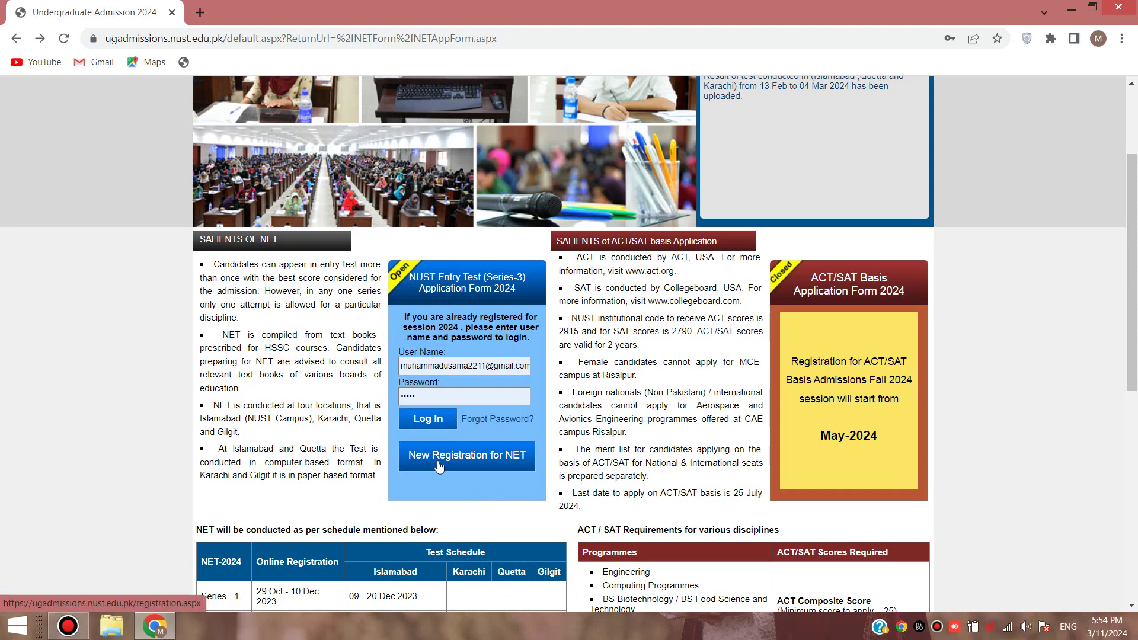
click(439, 467)
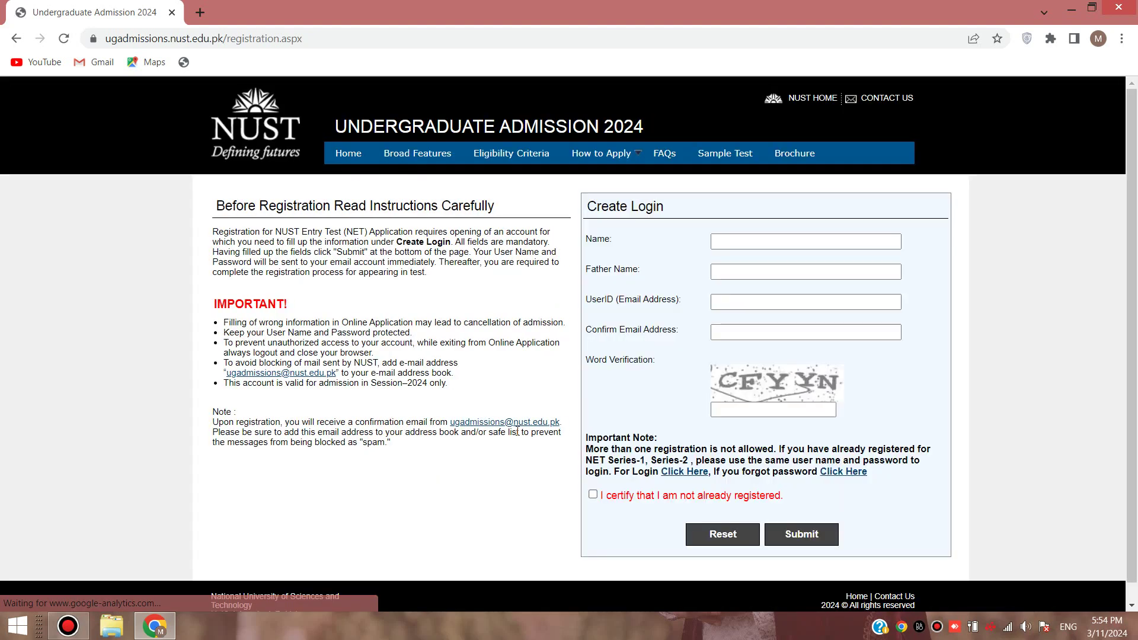
- Examine the Create Login fields for name, father's name, e-mail and word verification, and the certification that no registration exists yet
click(781, 247)
click(773, 240)
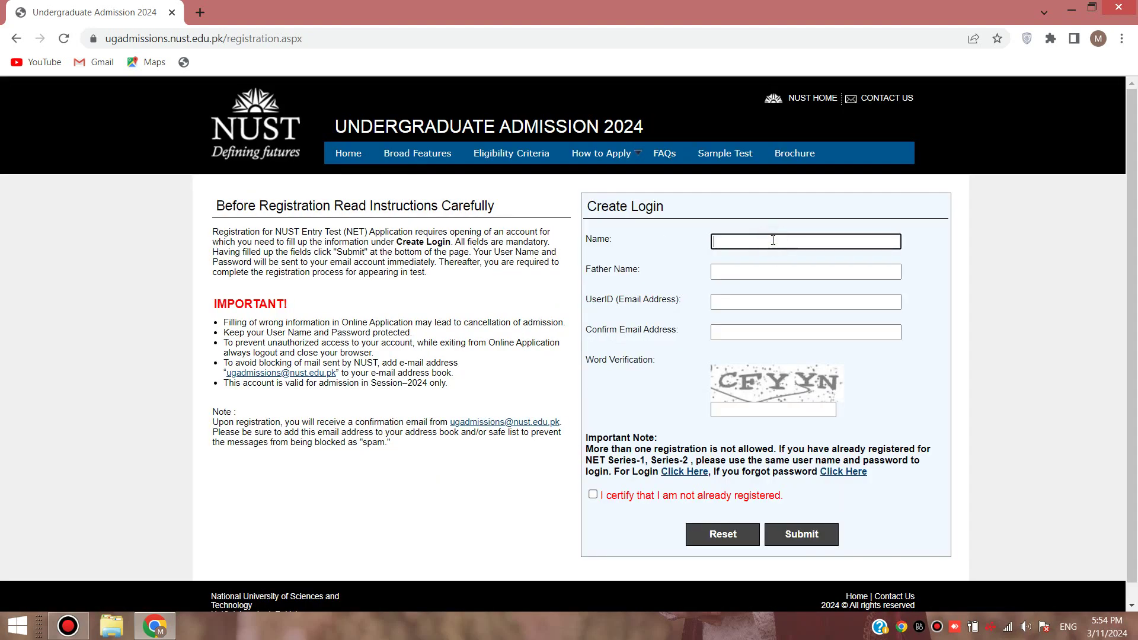
click(753, 271)
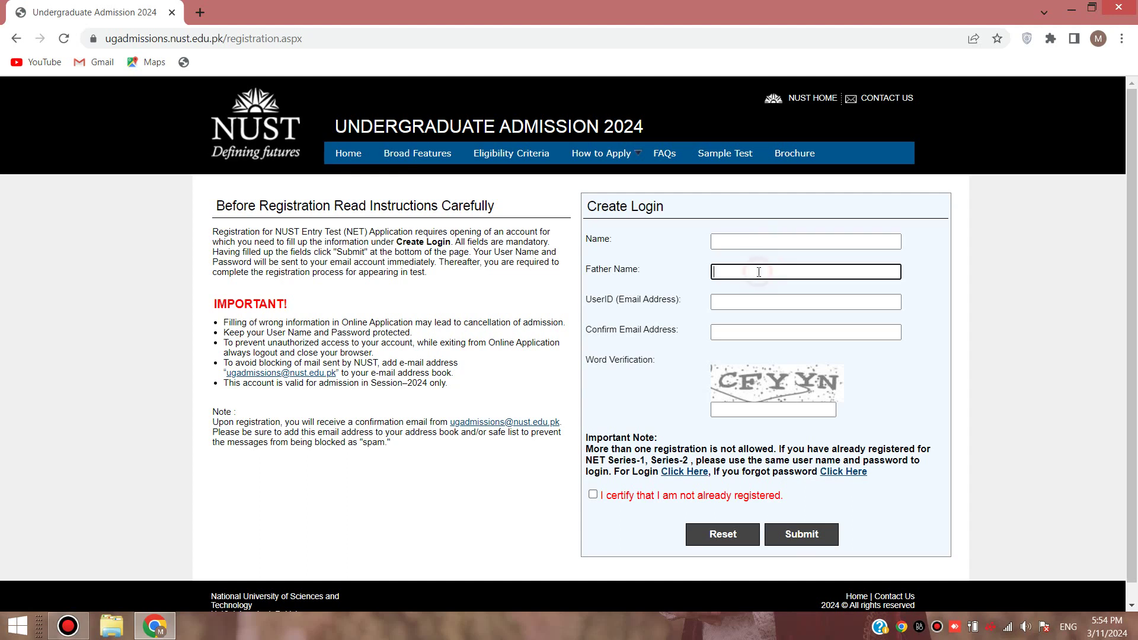
click(748, 303)
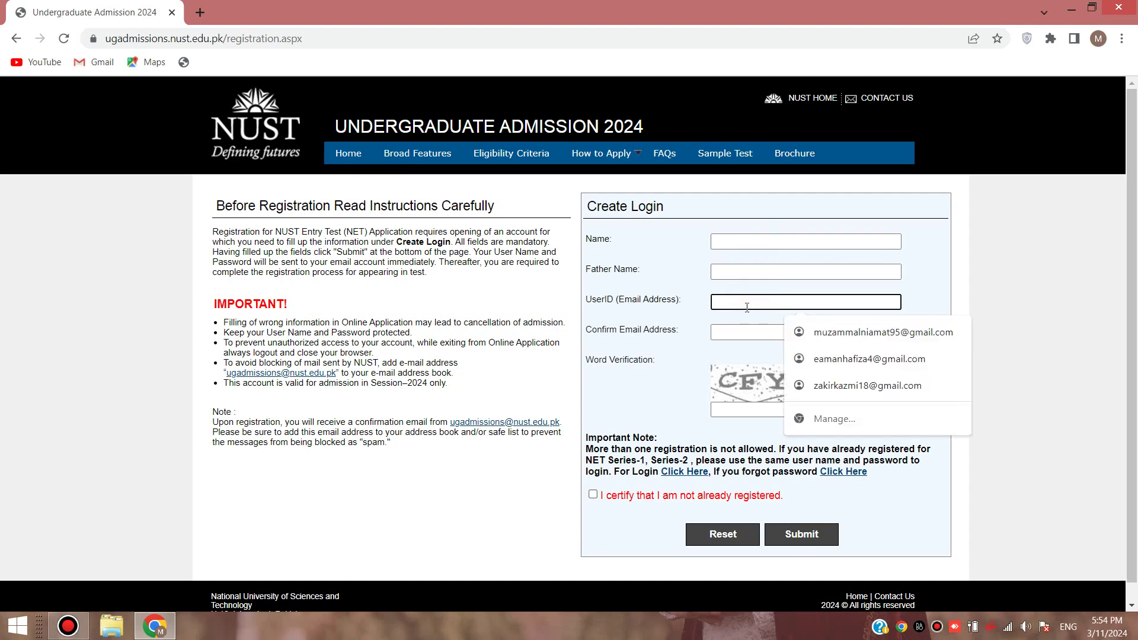
click(726, 337)
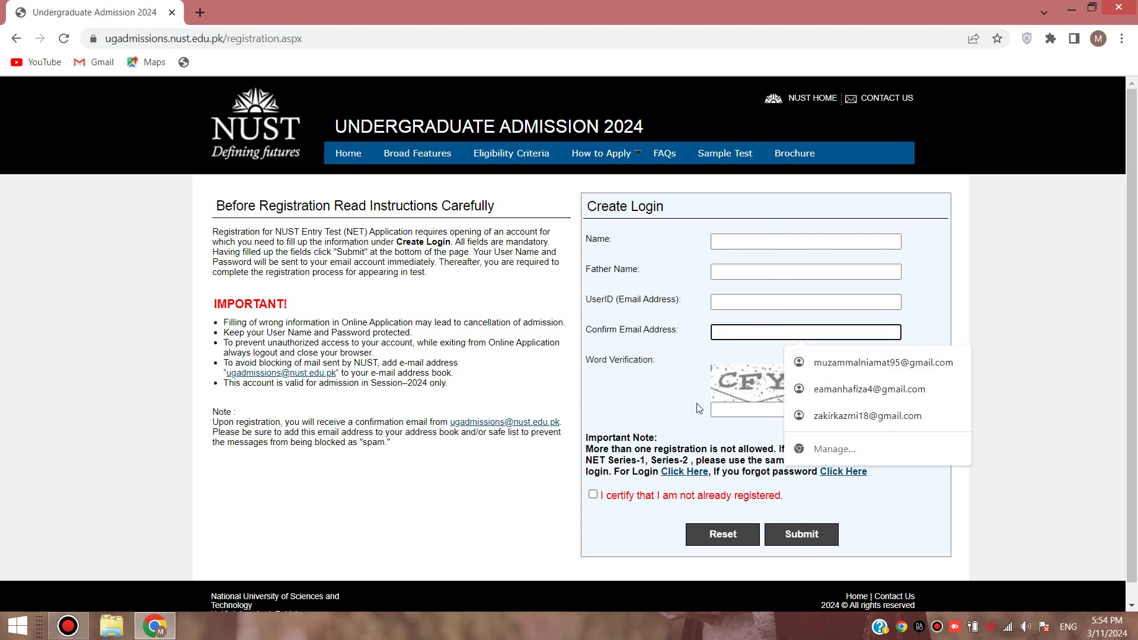
click(744, 413)
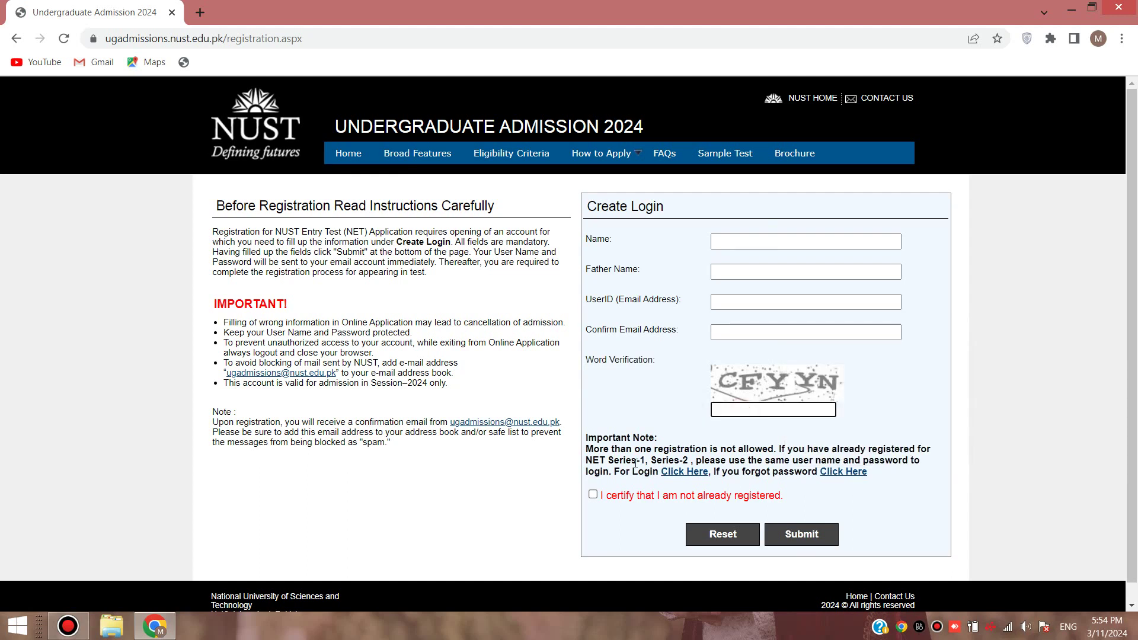
click(592, 497)
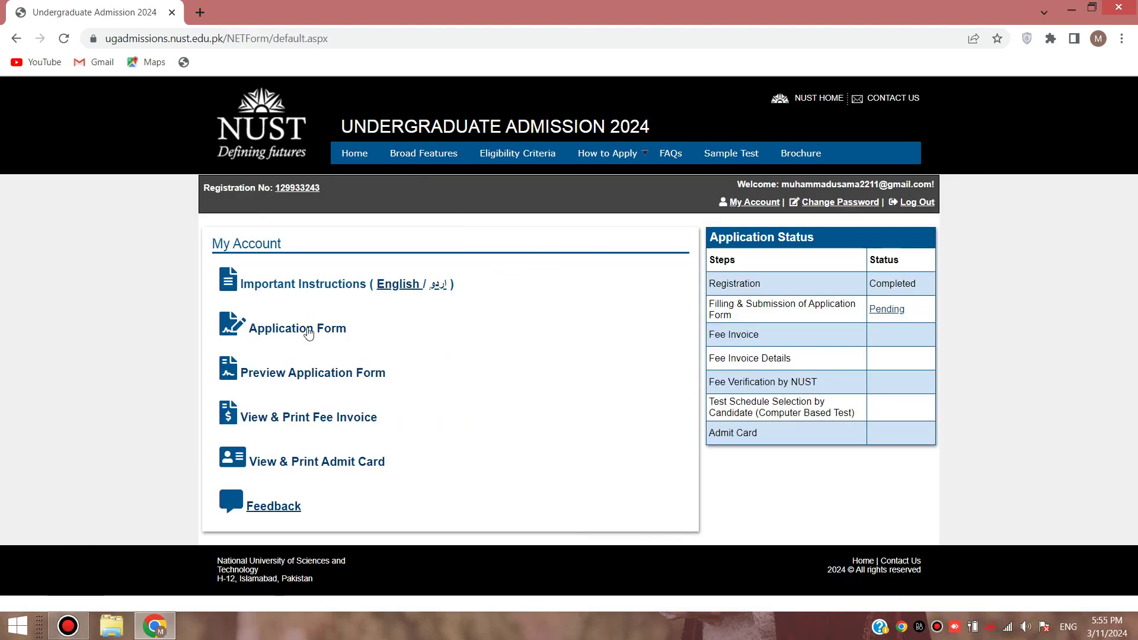
- Open the application form and examine the candidate's and father's details, including the gender and nationality choices
click(309, 333)
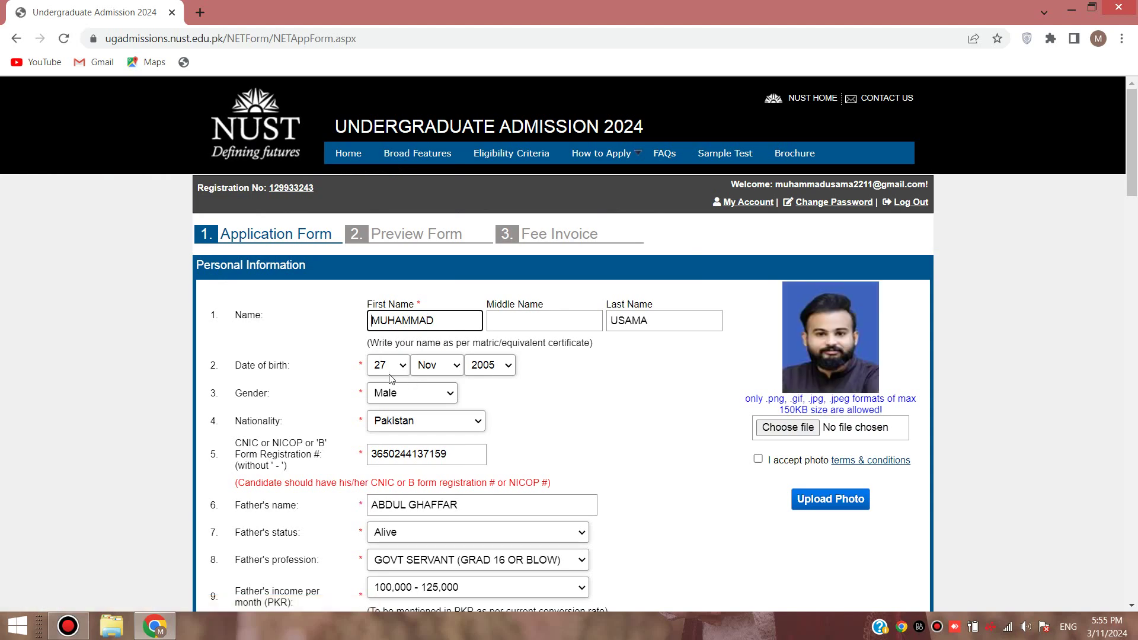
scroll(391, 380, down, 1)
click(409, 318)
click(537, 340)
click(449, 348)
click(585, 341)
scroll(585, 343, down, 2)
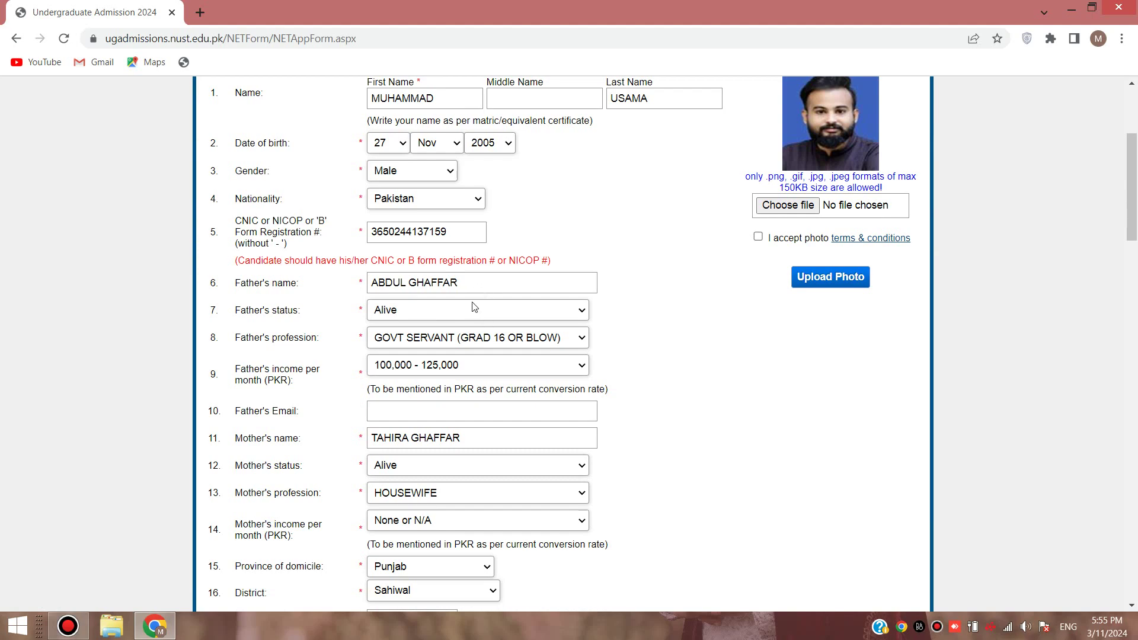
scroll(437, 237, down, 1)
scroll(432, 278, down, 1)
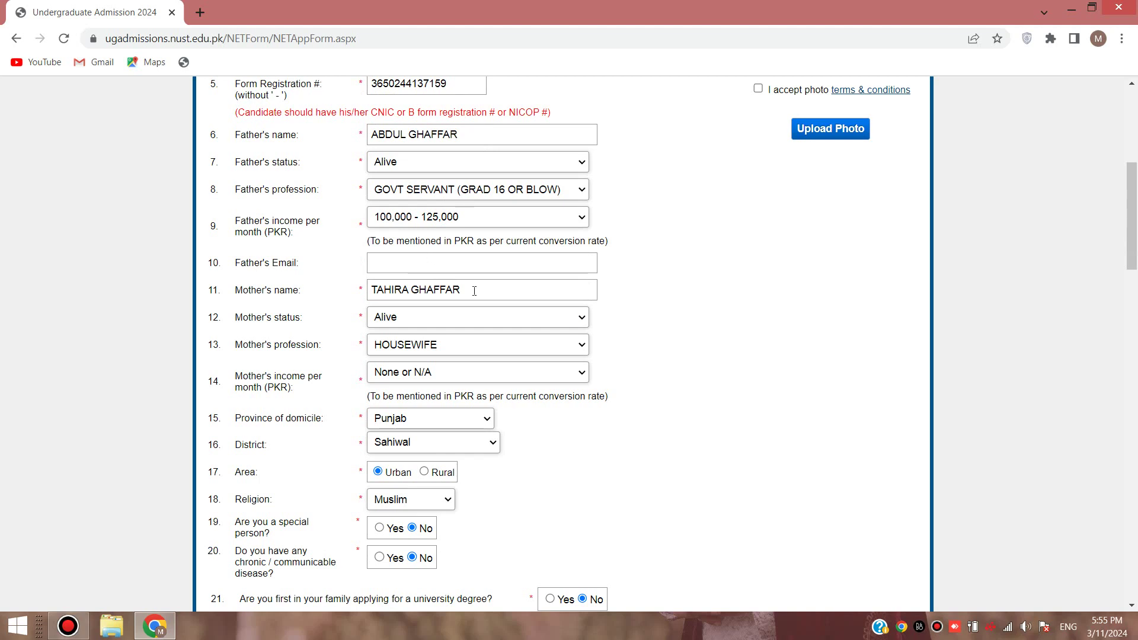
- Examine the choices for mother's status, district of domicile and religion in the personal information section
click(465, 320)
click(681, 311)
click(418, 449)
click(597, 465)
scroll(394, 343, down, 3)
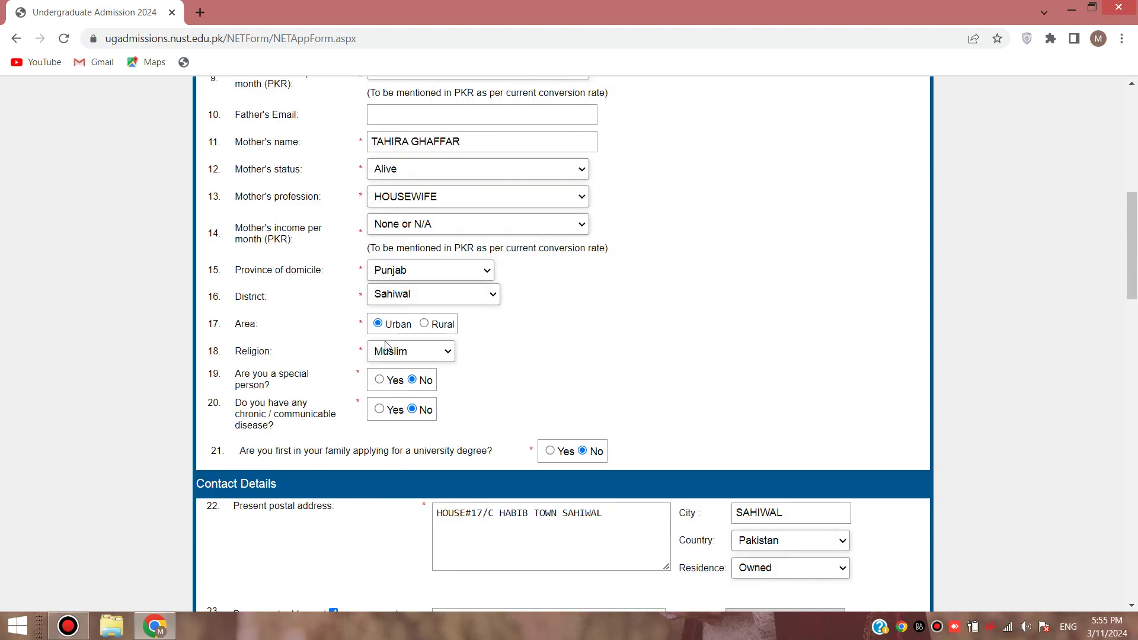
click(410, 356)
click(520, 364)
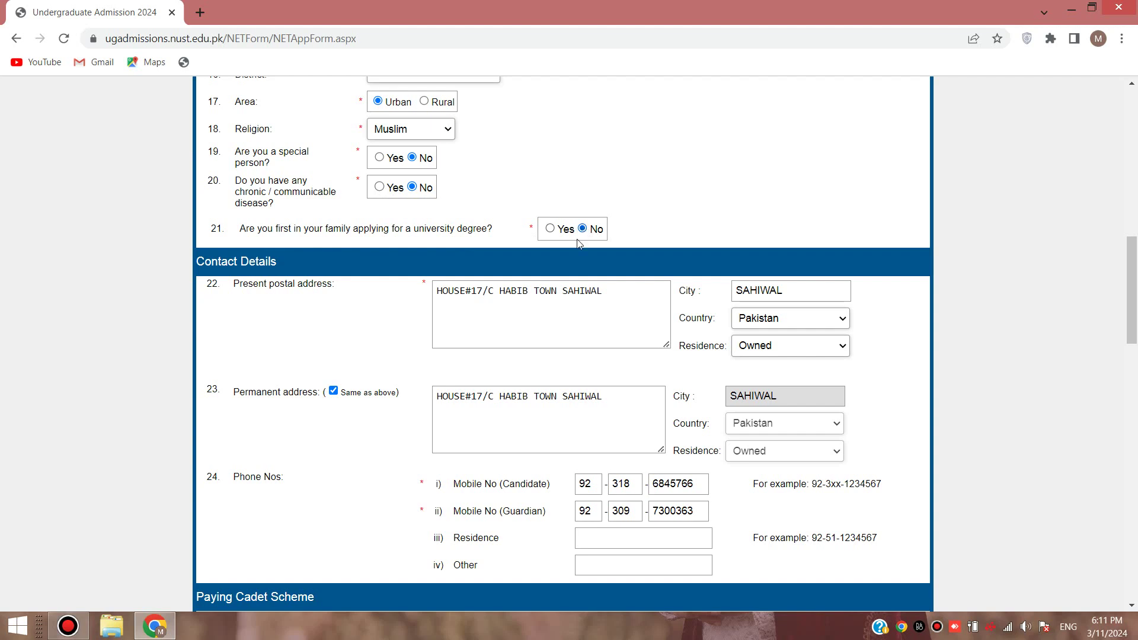
- Examine the contact details, including the country and residence choices of the present postal address and the phone numbers
scroll(332, 342, down, 1)
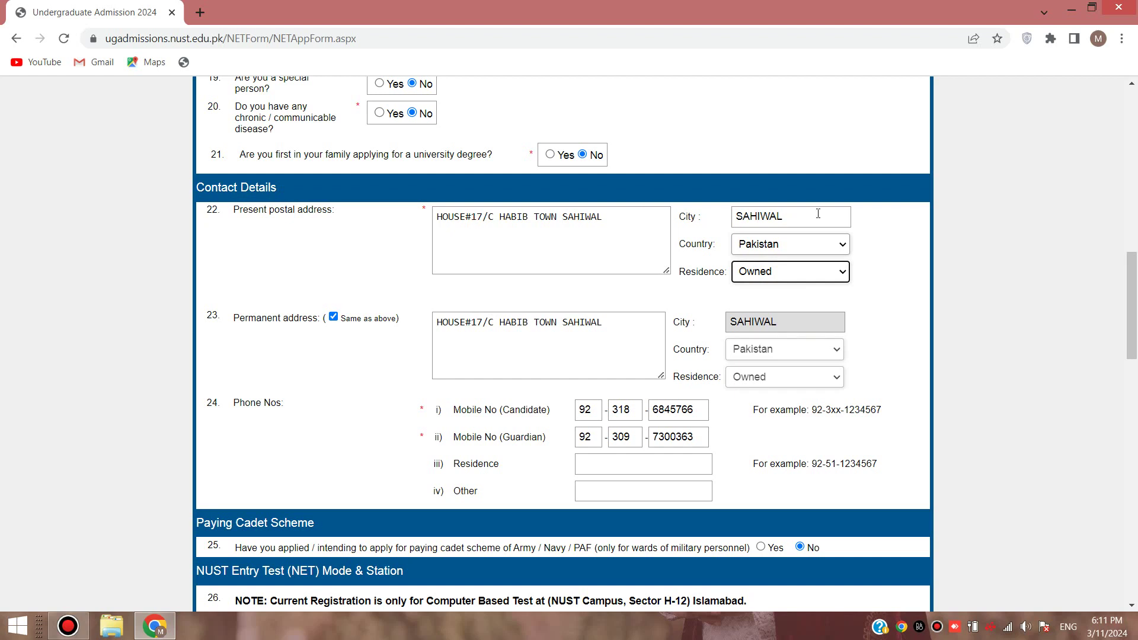
click(795, 245)
click(795, 245)
click(800, 270)
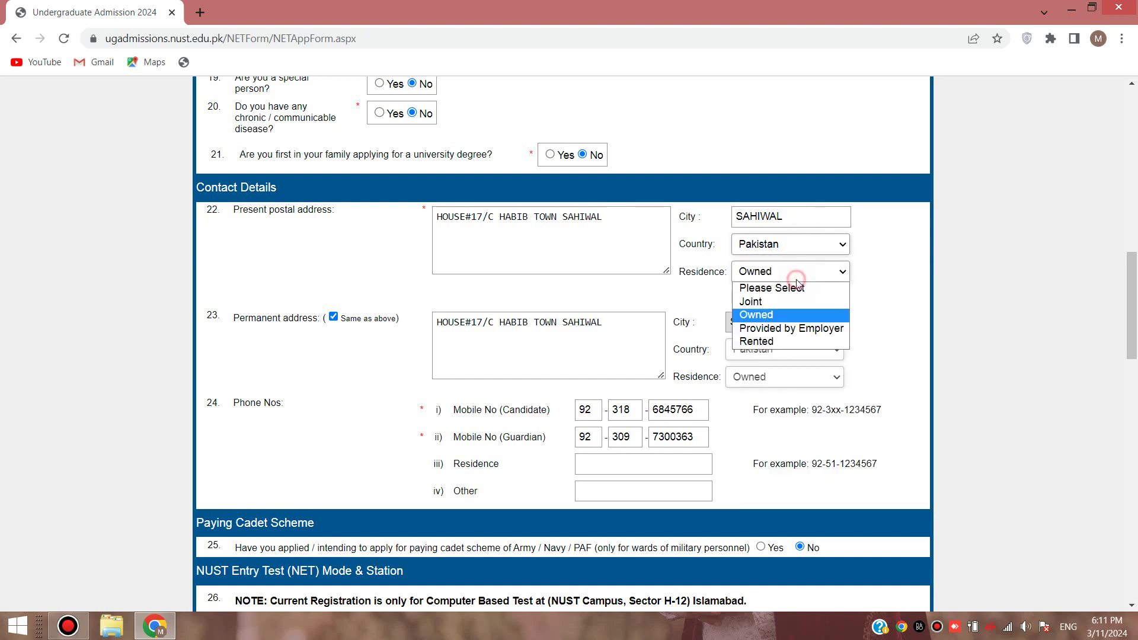
click(882, 276)
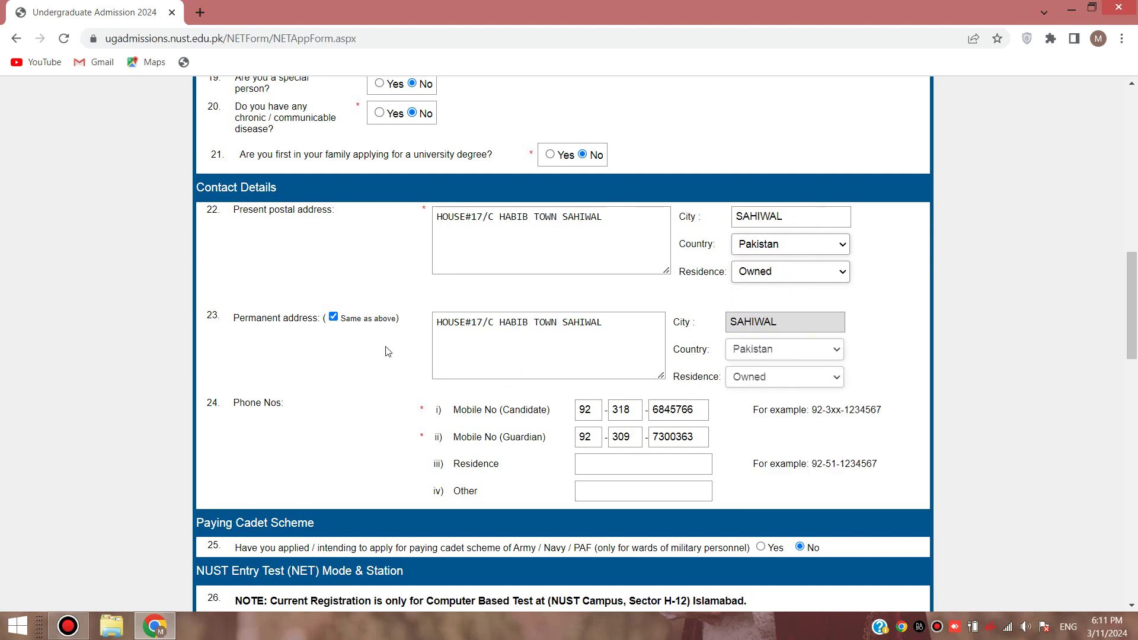
scroll(386, 352, down, 2)
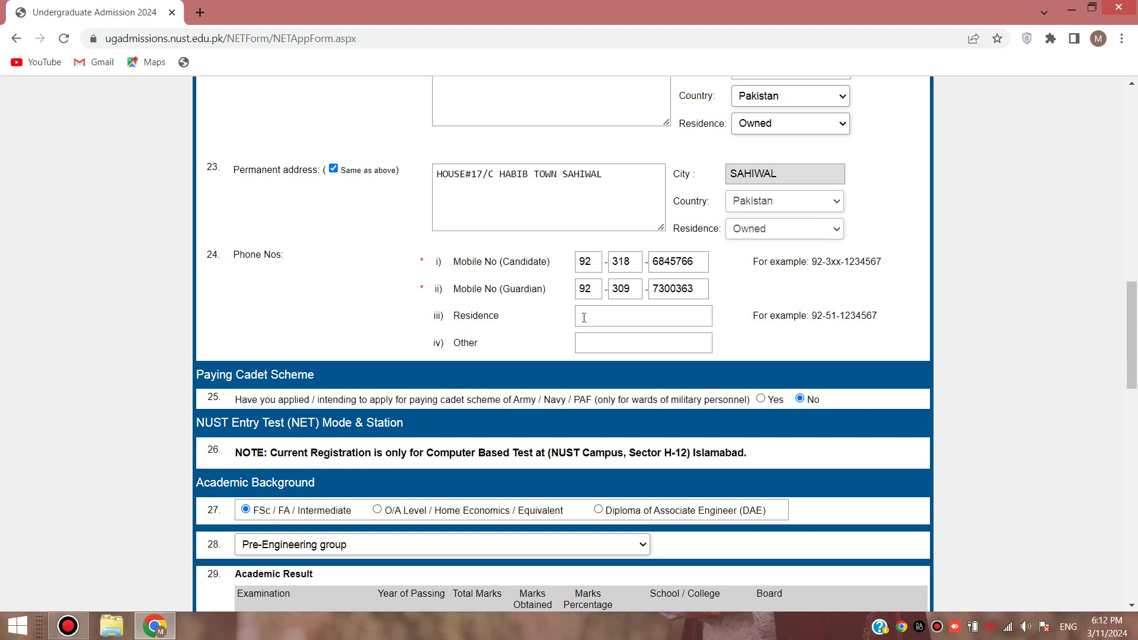
- Examine the academic background and the year, marks, school and board entries for the SSC and HSSC Part-1 results
scroll(581, 314, down, 5)
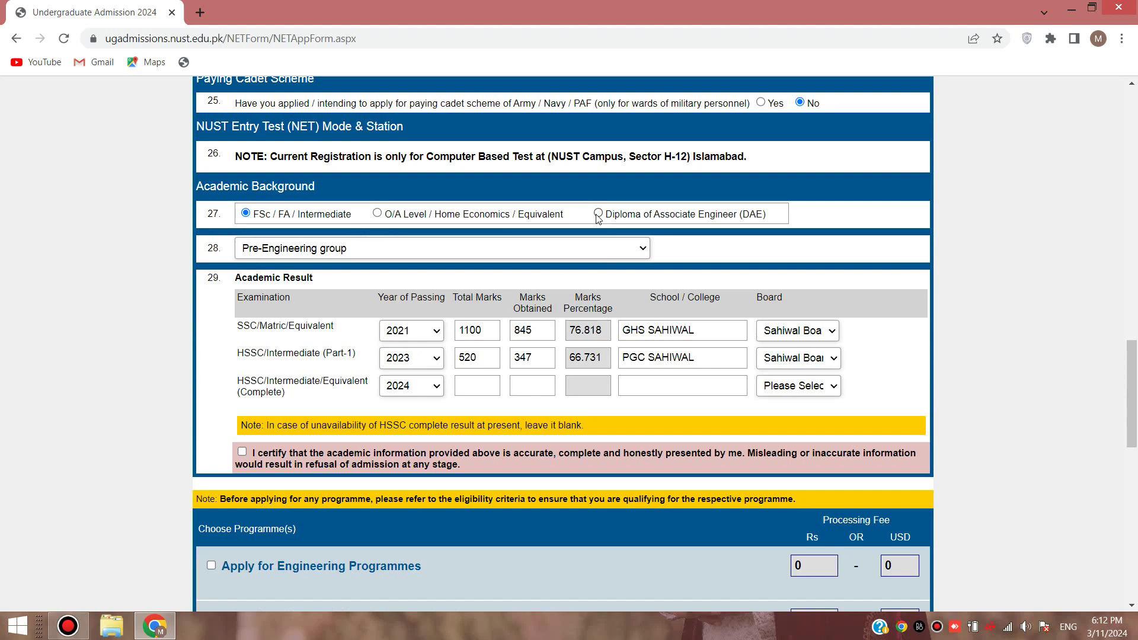
scroll(598, 218, down, 1)
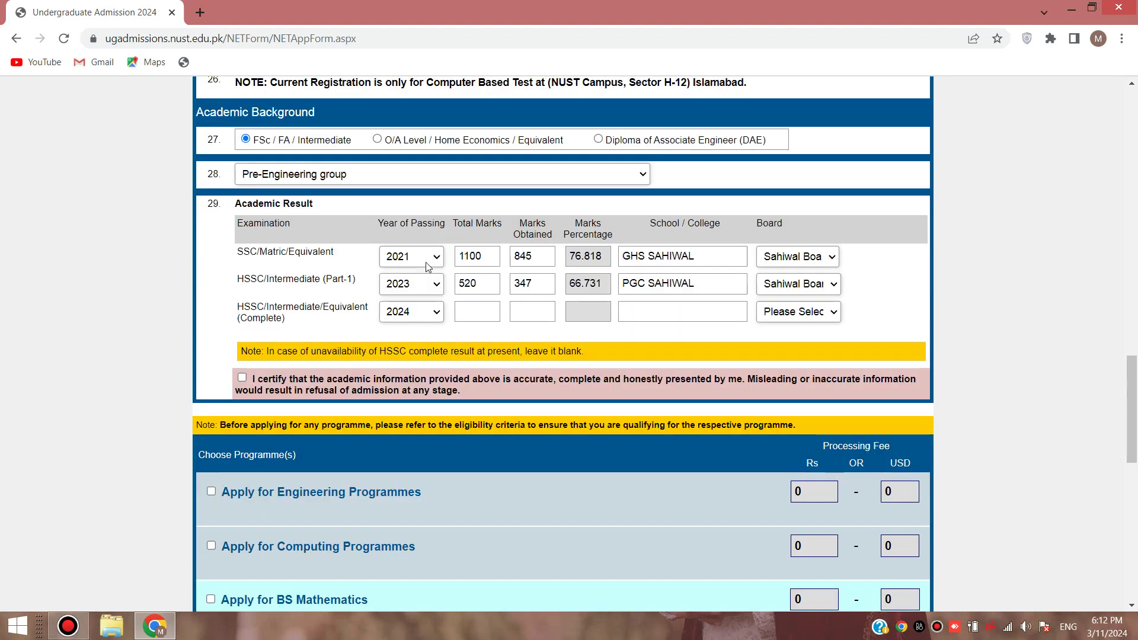
click(428, 265)
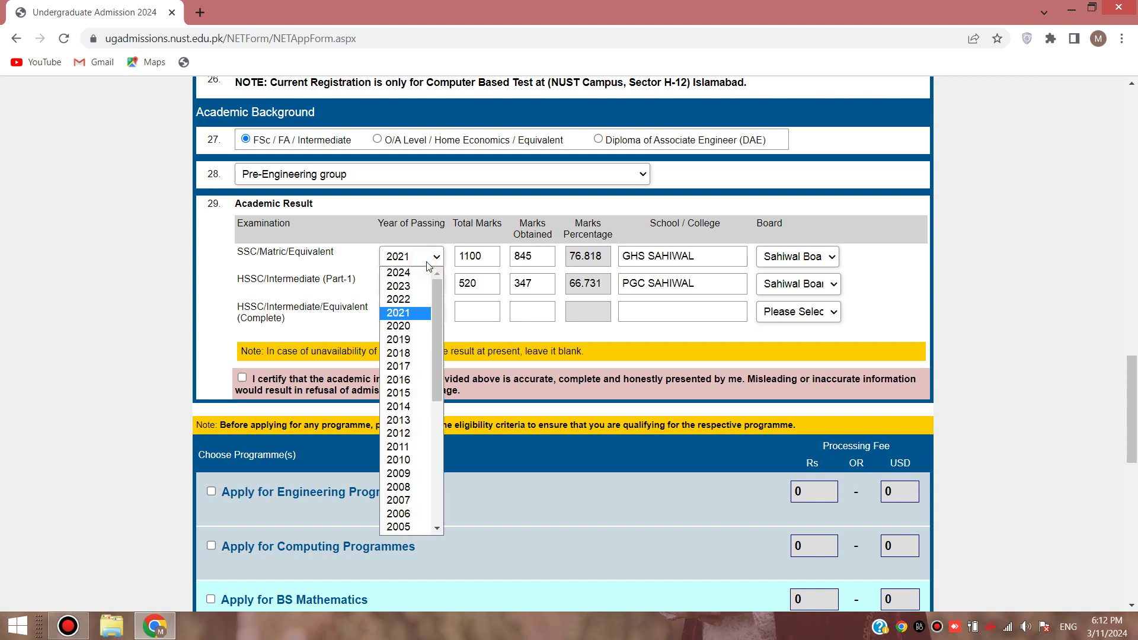
click(426, 261)
click(477, 255)
click(541, 257)
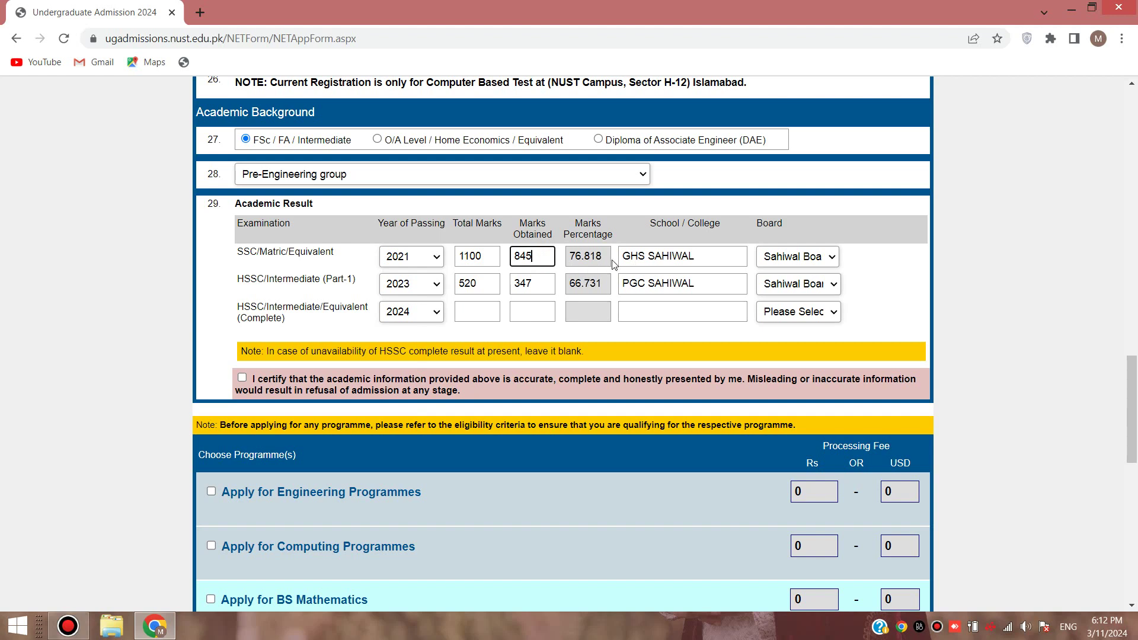
click(693, 257)
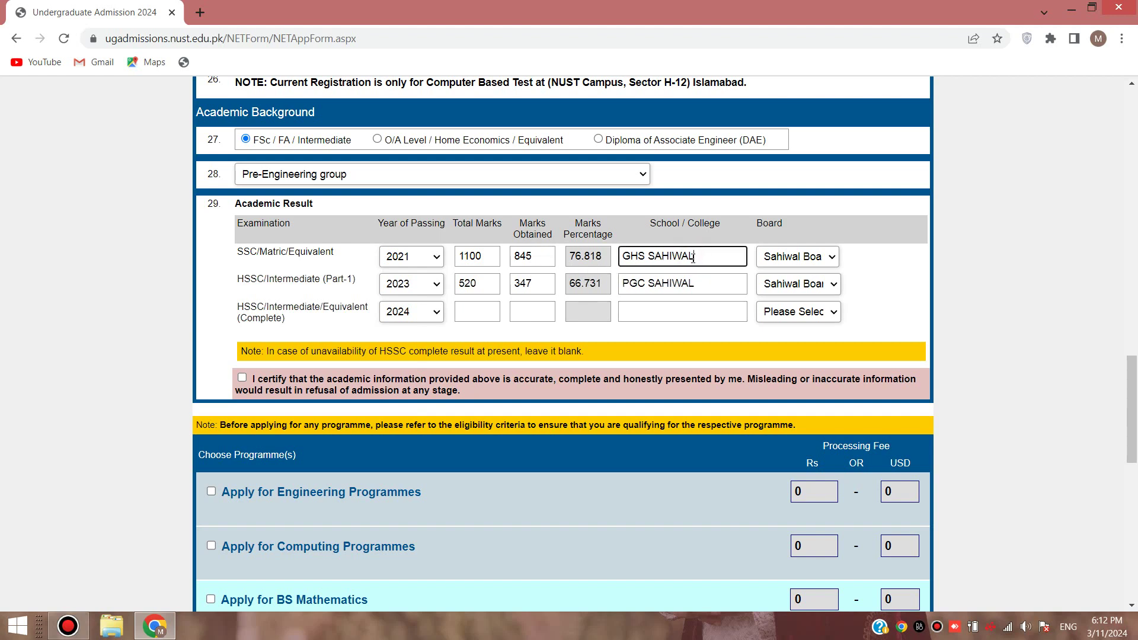
click(767, 260)
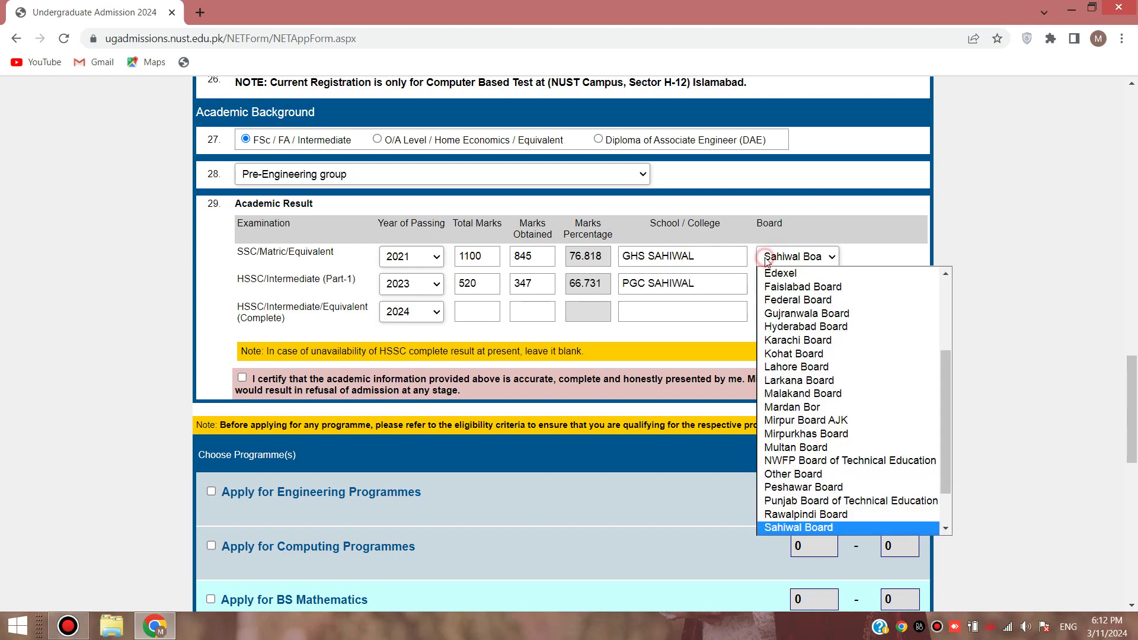
click(323, 292)
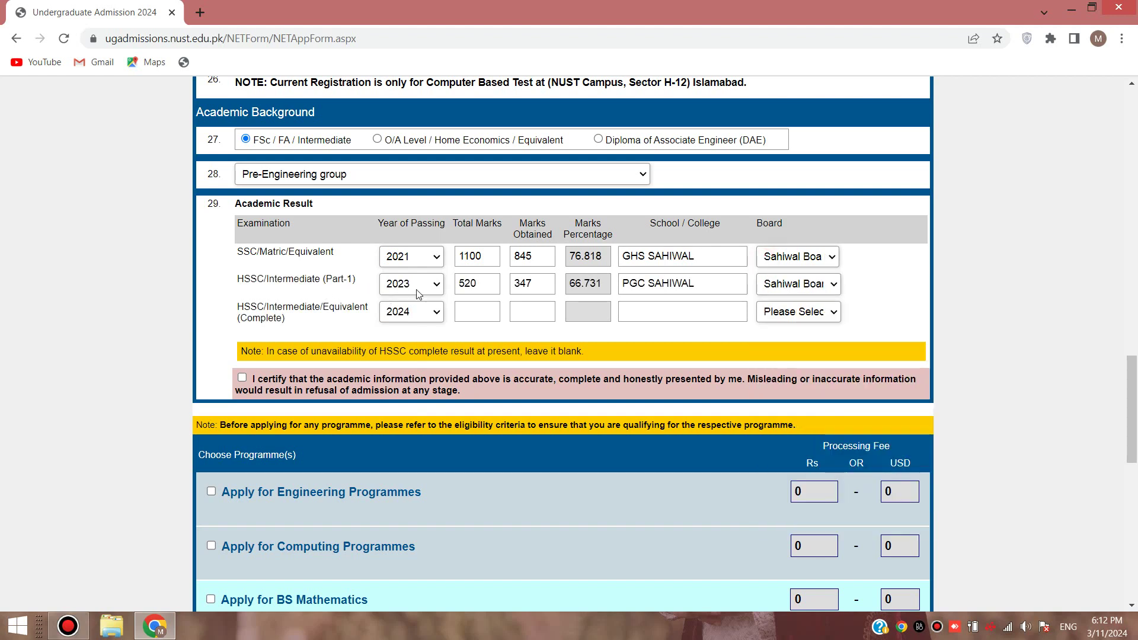
click(476, 285)
click(549, 287)
- Certify the academic information as accurate and apply for the Engineering and Computing programmes
scroll(871, 285, down, 2)
click(242, 230)
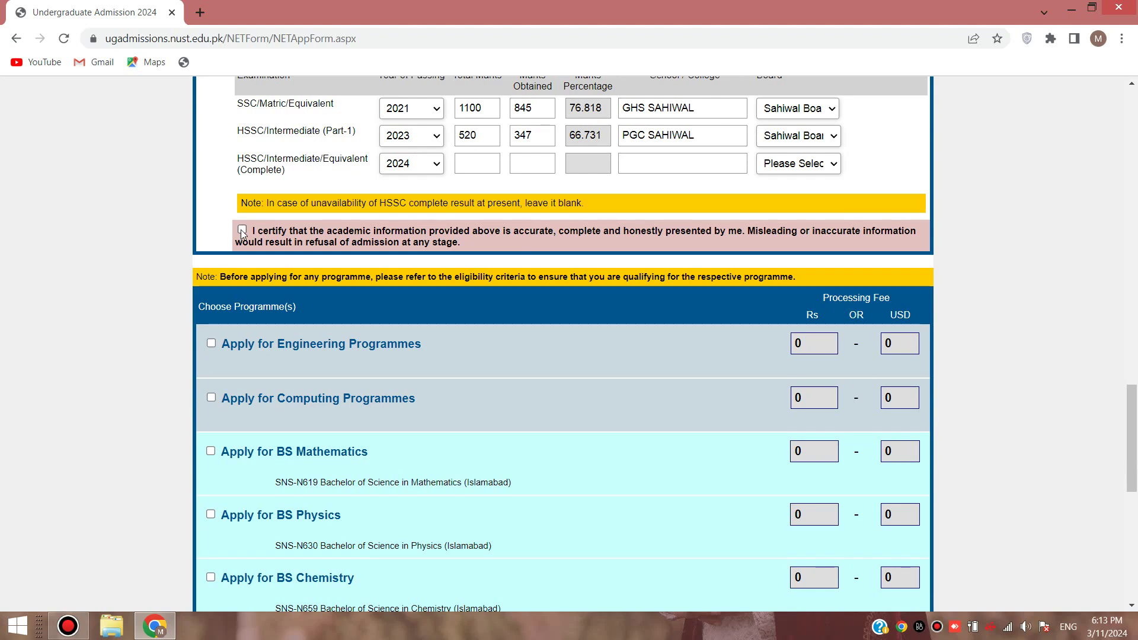
scroll(257, 298, down, 1)
scroll(257, 298, down, 2)
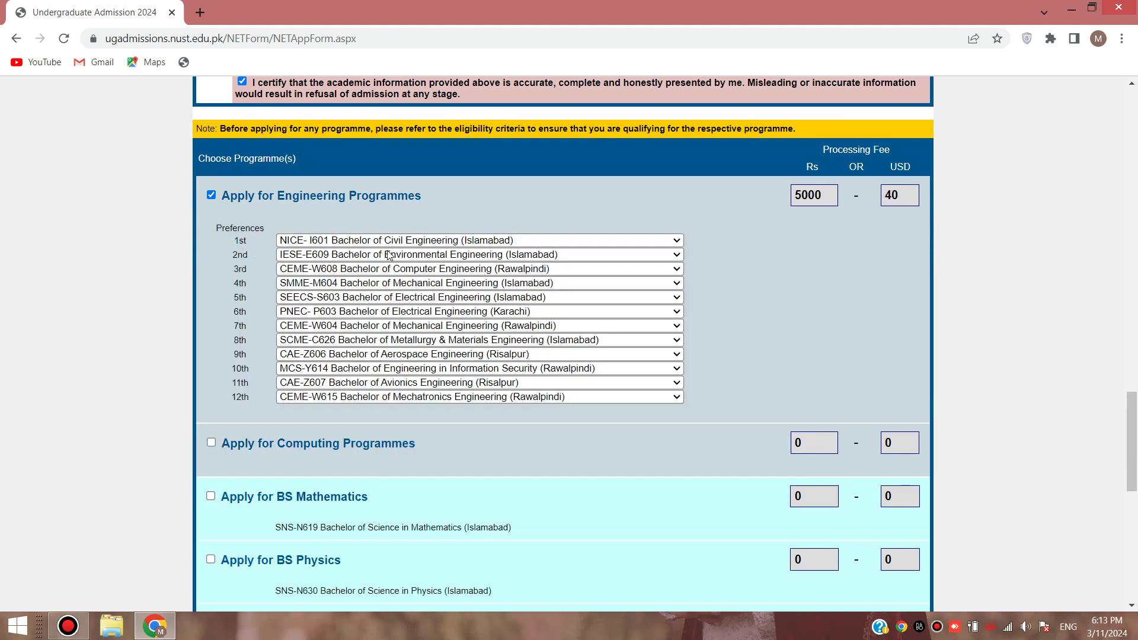
scroll(388, 255, down, 1)
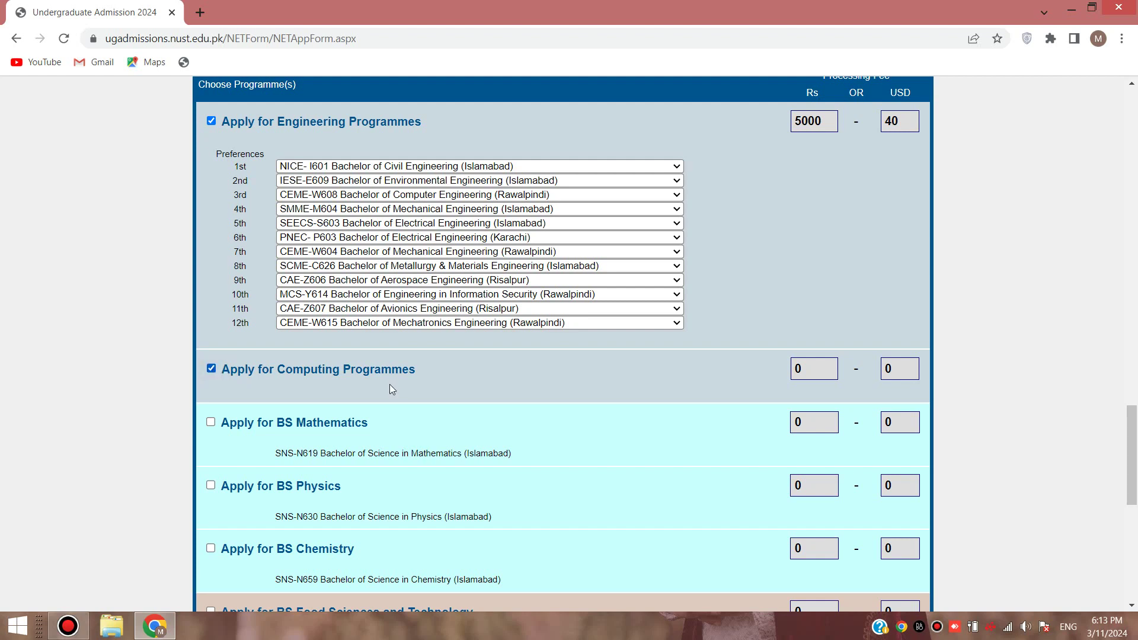
scroll(412, 385, down, 3)
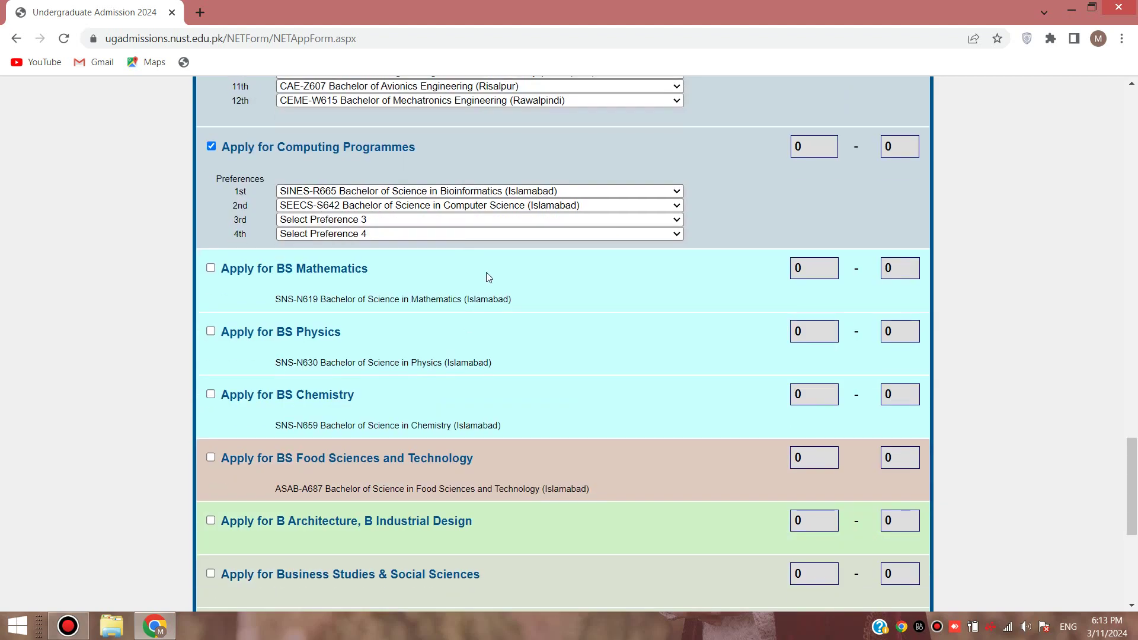
- Accept the declaration's terms and conditions and save the form
scroll(486, 276, down, 5)
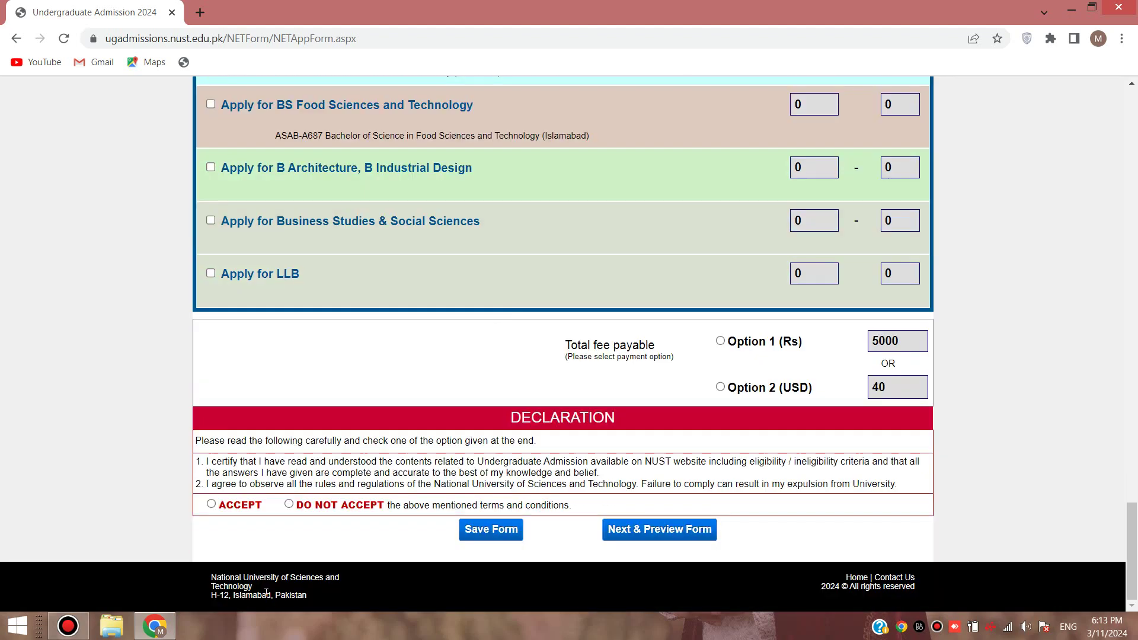
click(212, 504)
click(505, 536)
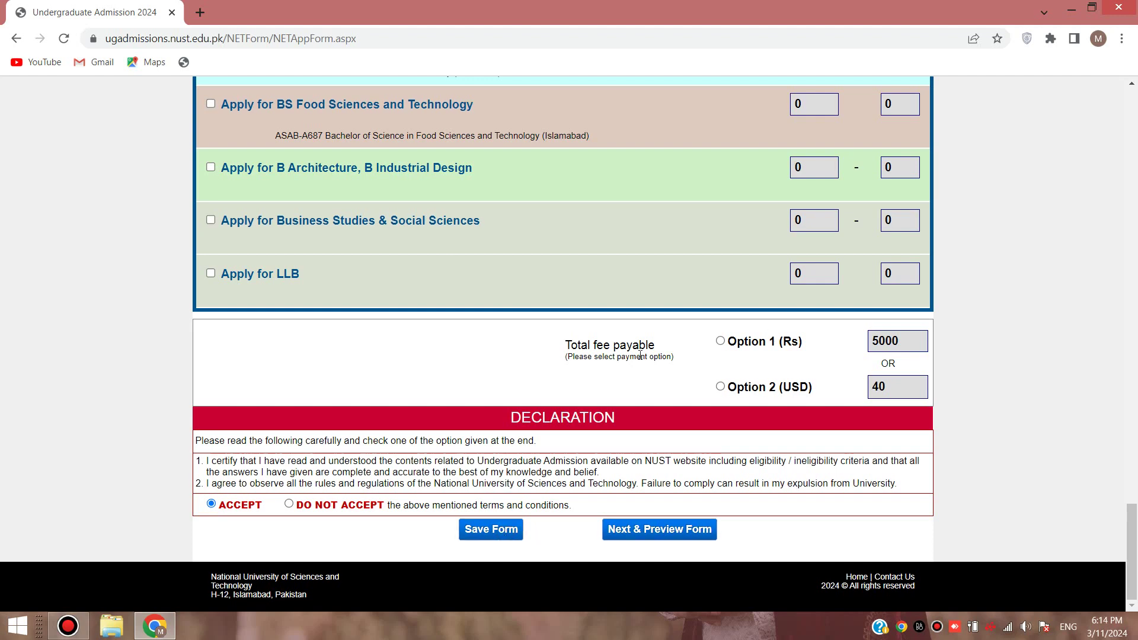
- Choose fee payment Option 1 (Rs) and preview the completed application form down to its declaration
click(721, 342)
click(670, 537)
scroll(403, 455, down, 20)
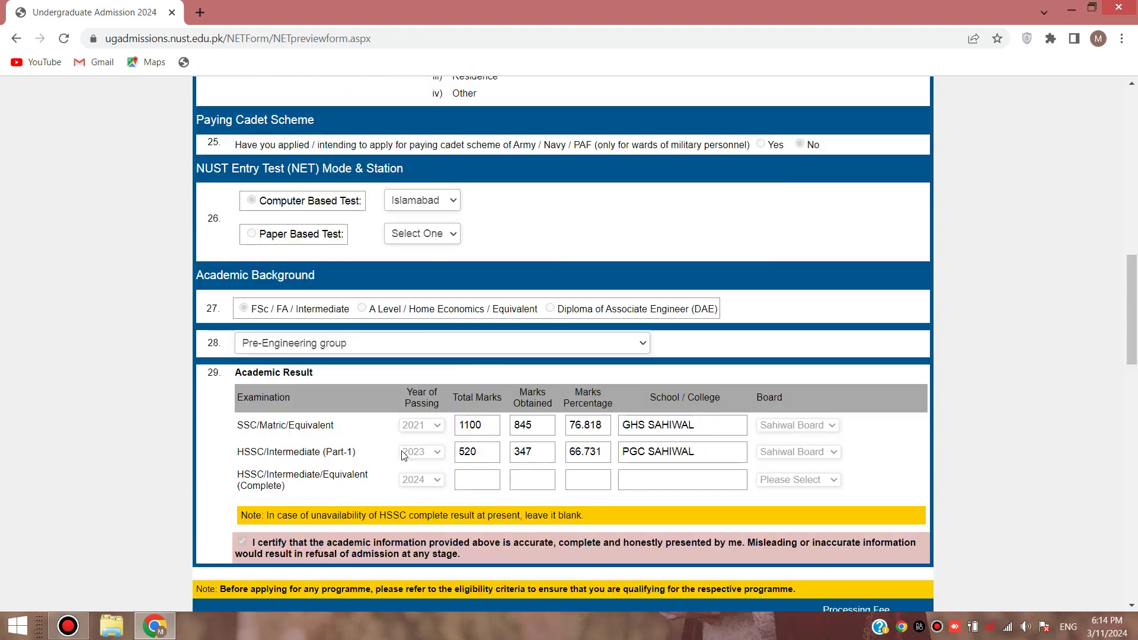
scroll(400, 455, down, 12)
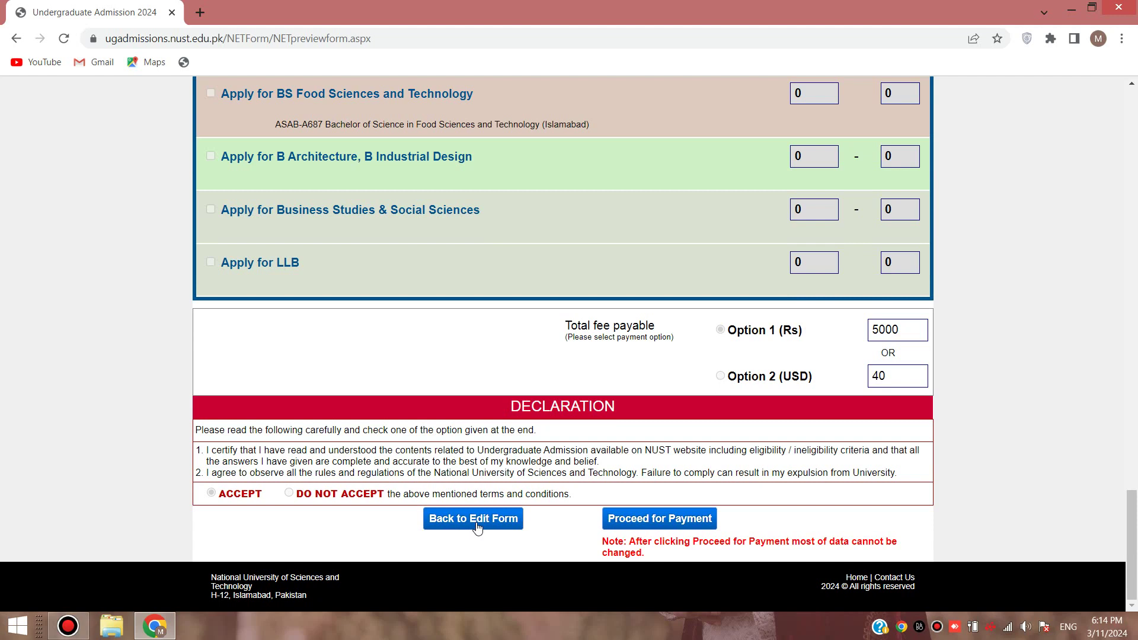
- Proceed to payment and review the payment methods and the fee invoice copies
click(650, 522)
scroll(483, 354, up, 3)
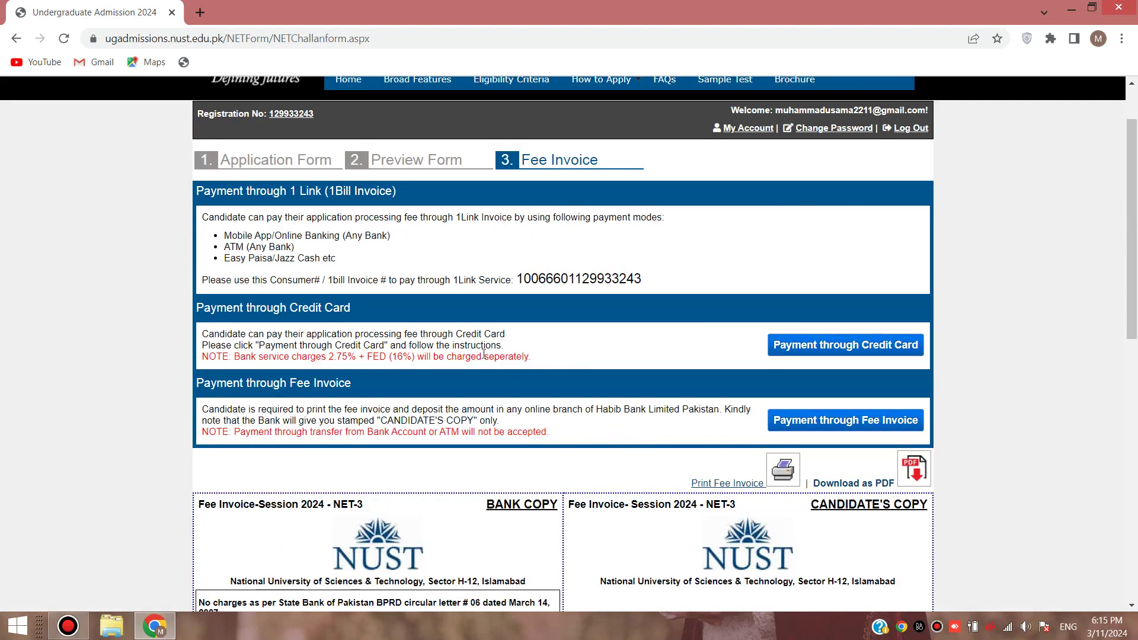
scroll(483, 354, down, 7)
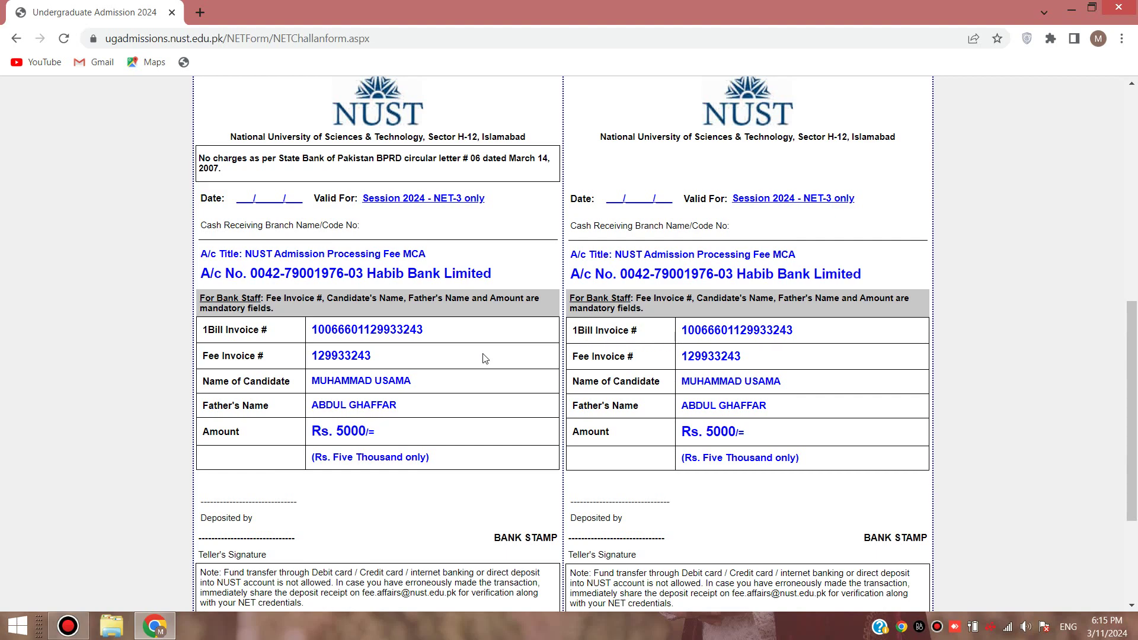
scroll(485, 358, up, 6)
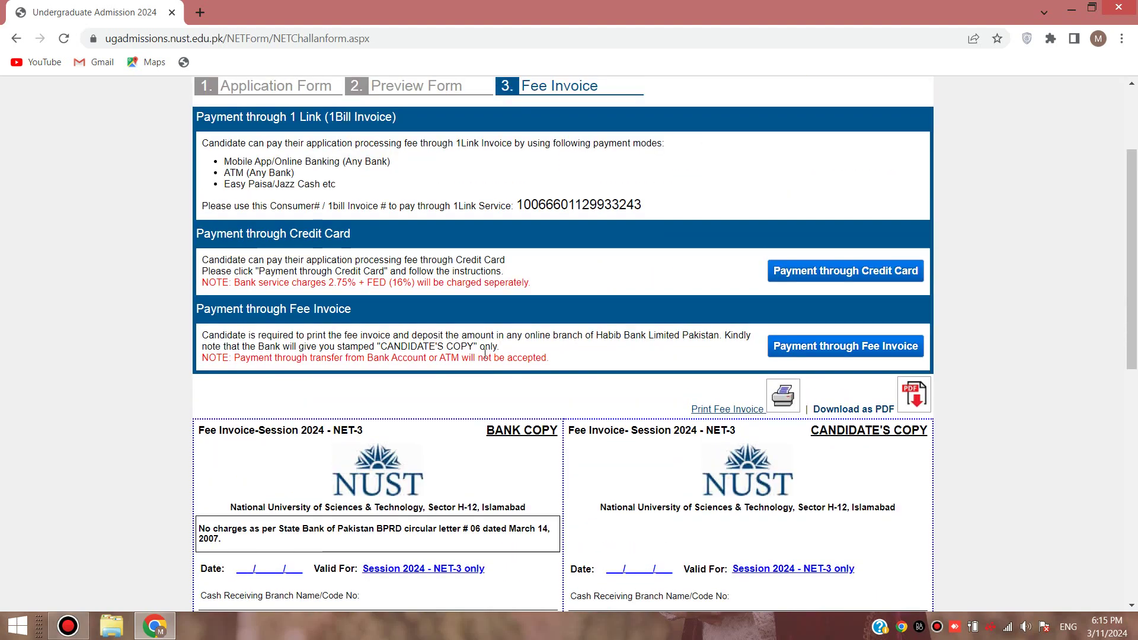
- Select Habib Bank Limited as the payment method in the final submission details and go to the branch address entry
scroll(517, 331, down, 9)
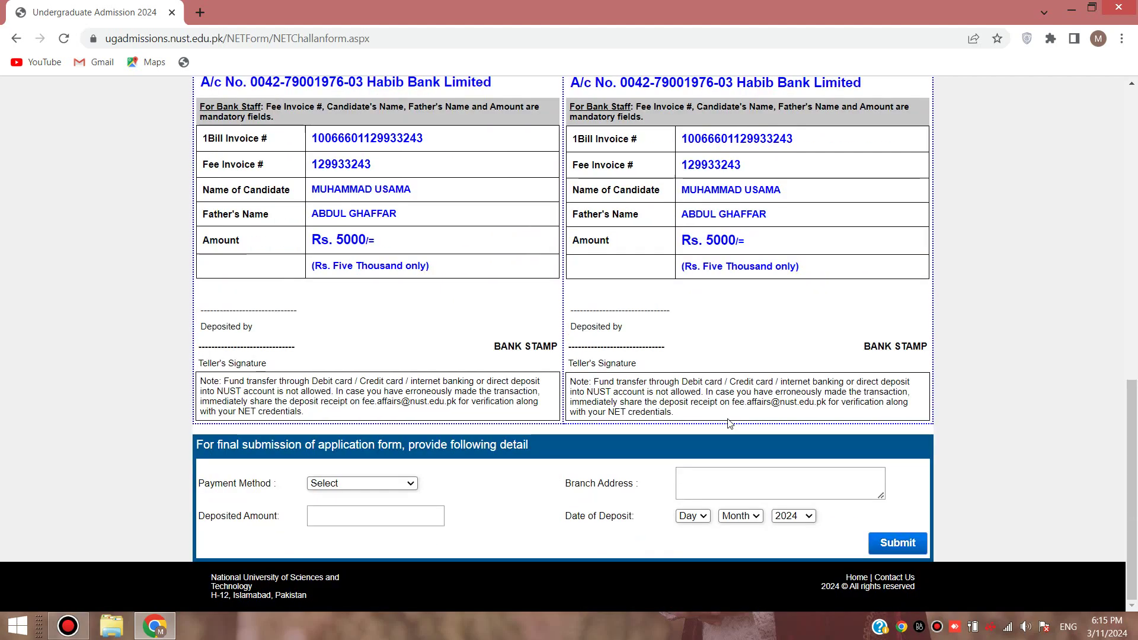
click(389, 484)
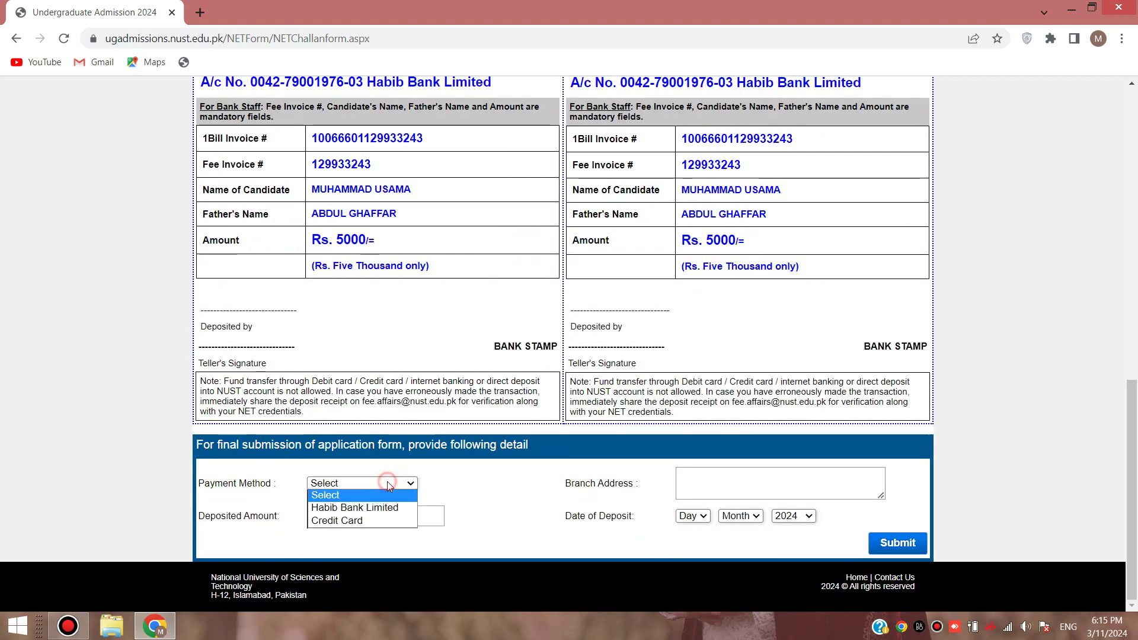
click(368, 508)
click(372, 516)
click(737, 471)
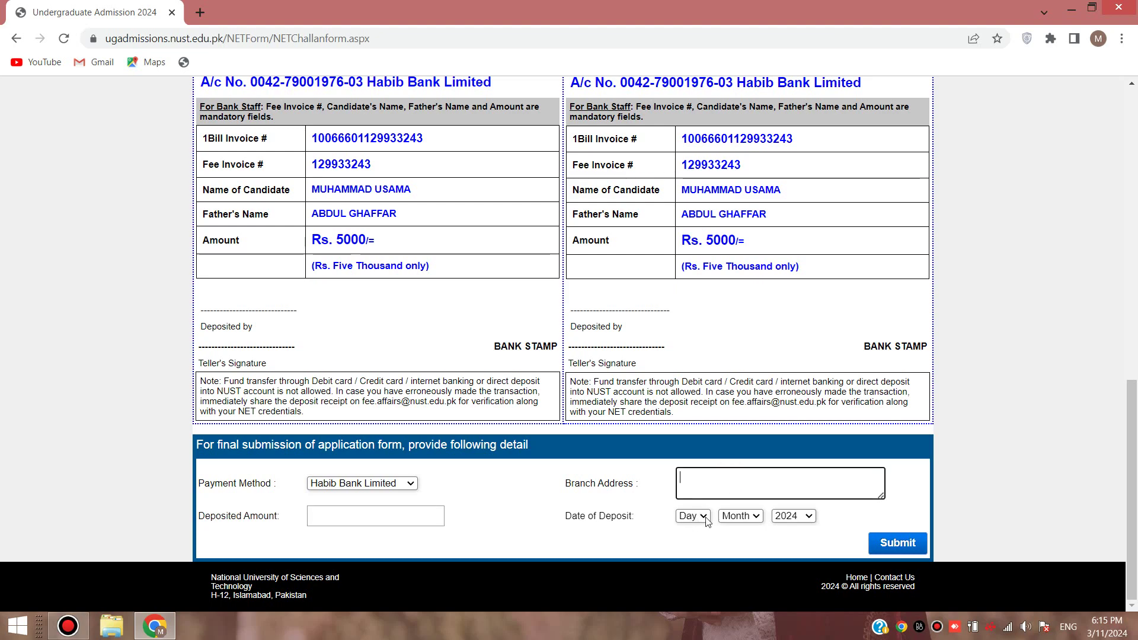
click(889, 553)
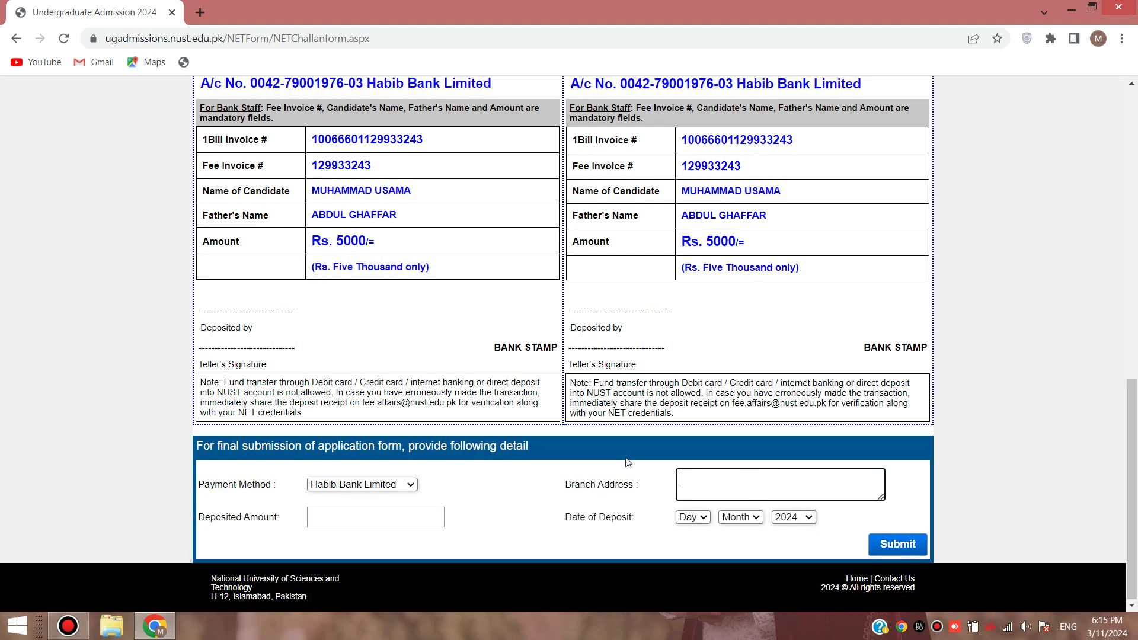
scroll(633, 454, up, 5)
scroll(633, 454, up, 7)
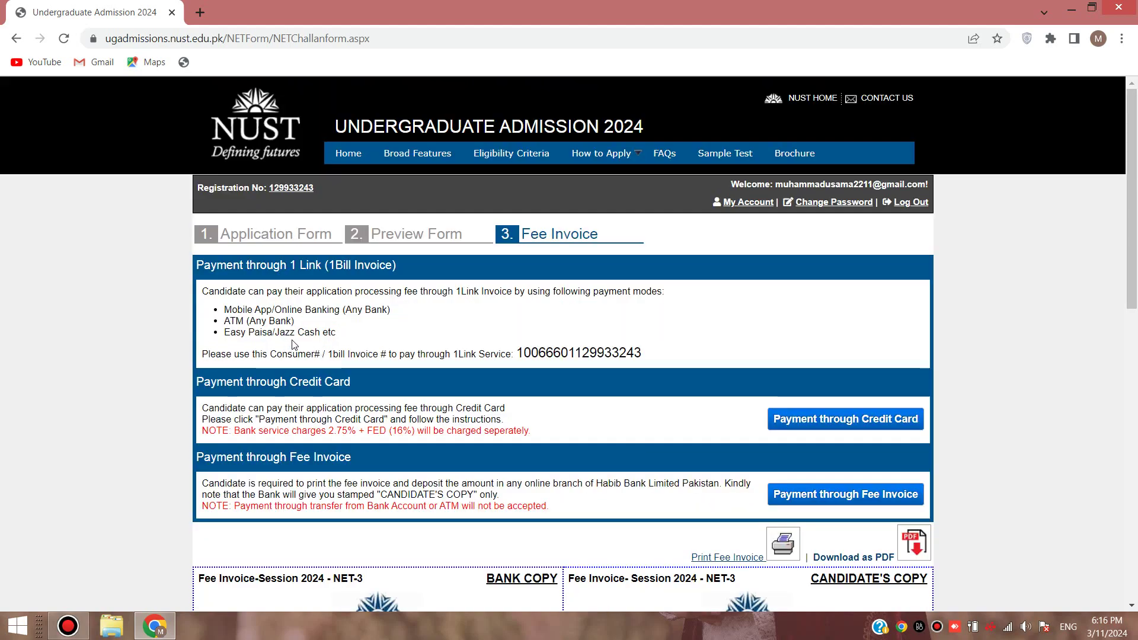
scroll(474, 356, down, 8)
scroll(626, 358, up, 6)
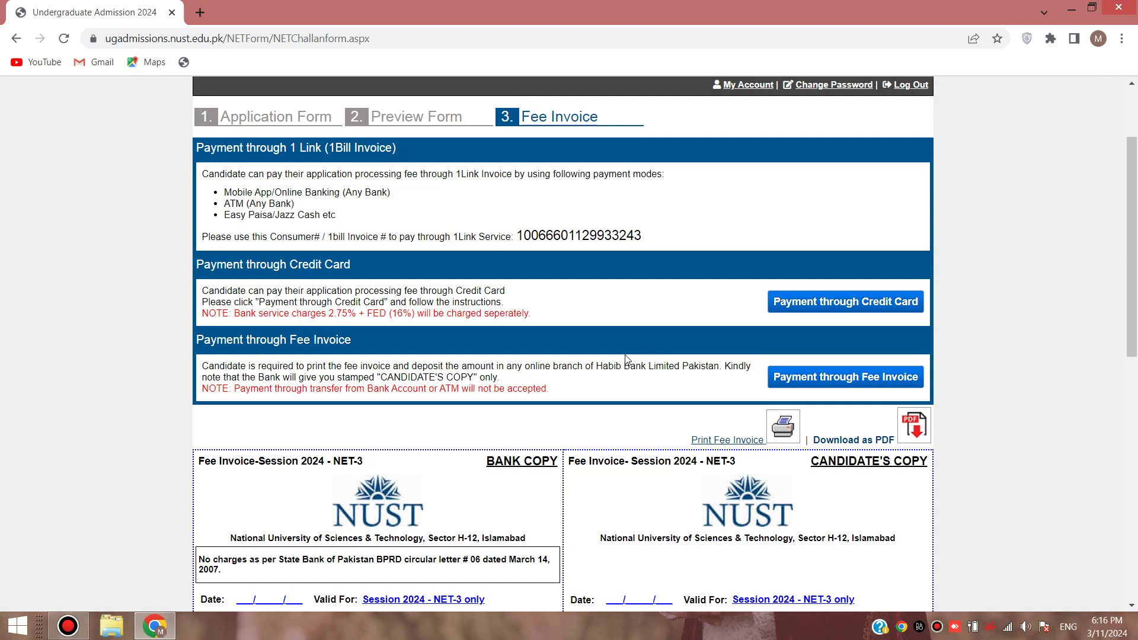